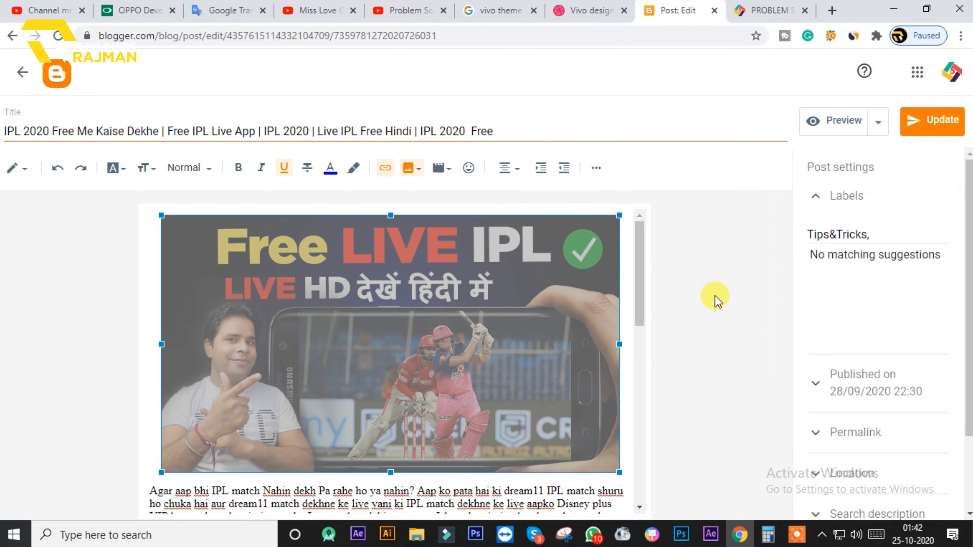
# Step: Look through the IPL 2020 post's text and examine its header image
pyautogui.scroll(-5, 483, 330)
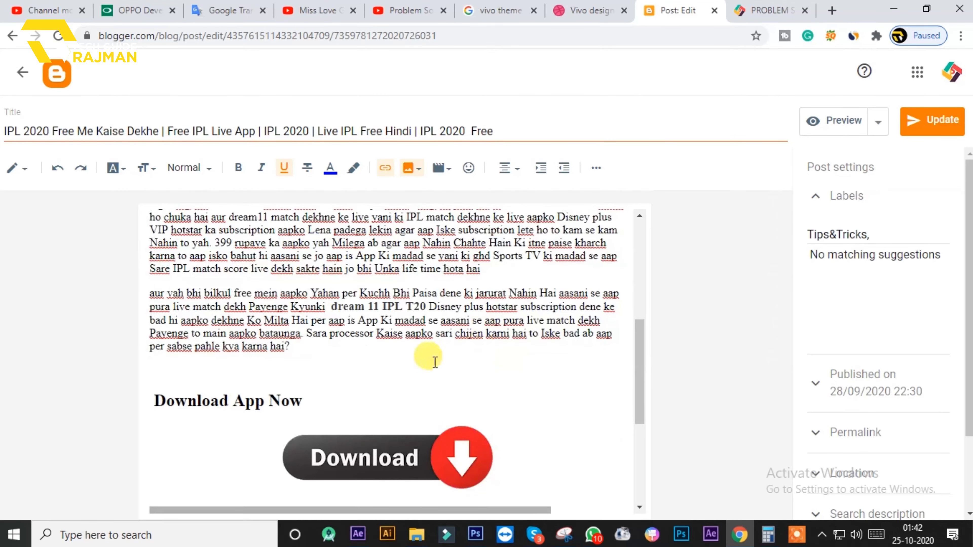
pyautogui.click(411, 316)
pyautogui.scroll(5, 412, 330)
pyautogui.click(360, 346)
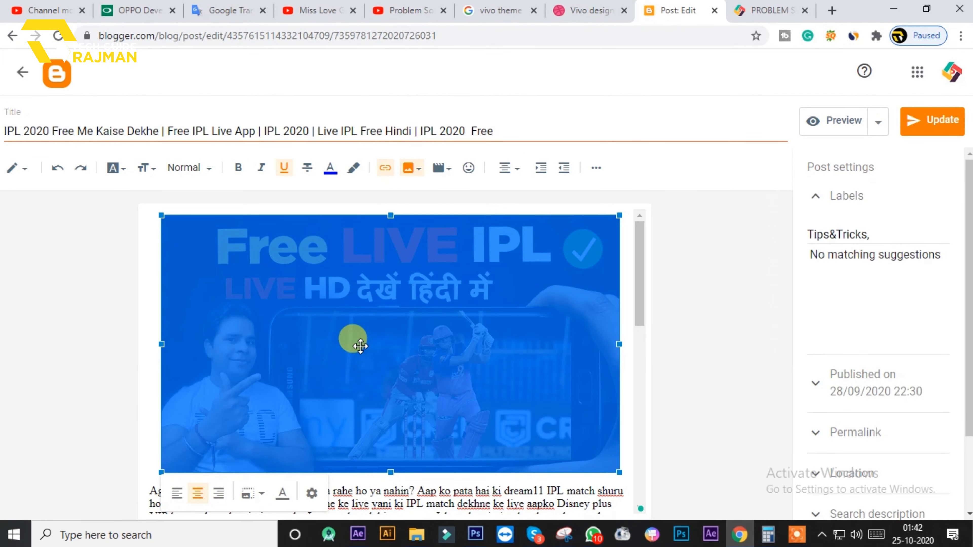
pyautogui.rightClick(348, 341)
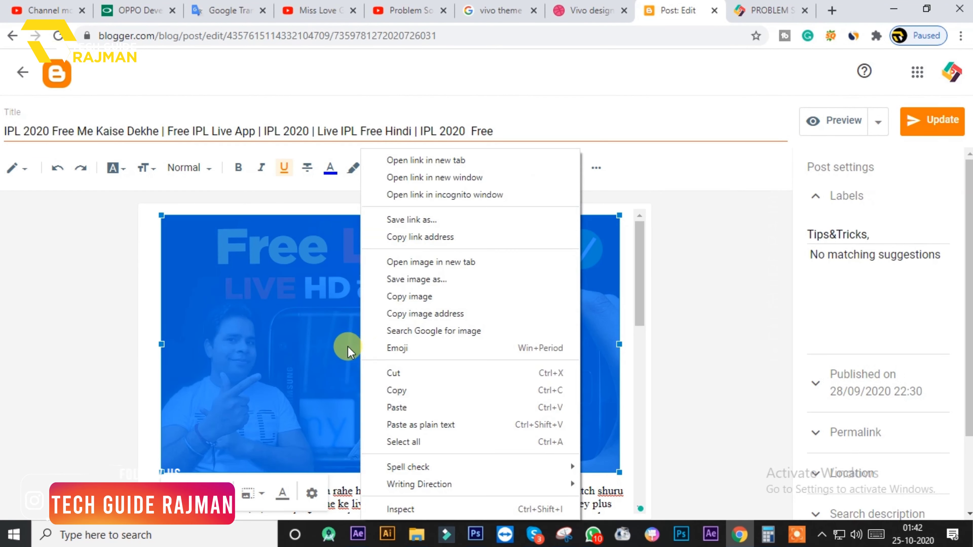
pyautogui.press('Escape')
pyautogui.scroll(-2, 417, 383)
pyautogui.scroll(1, 414, 331)
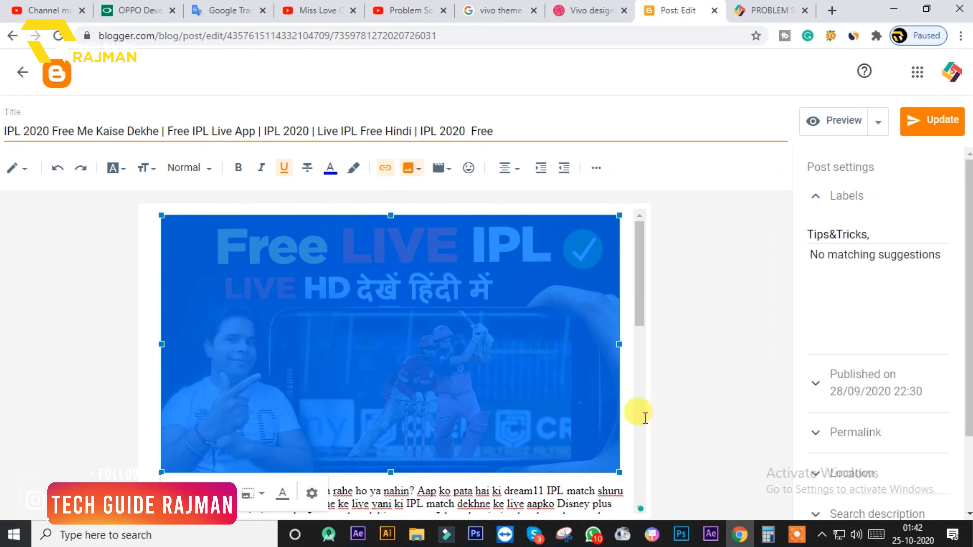
pyautogui.click(682, 414)
# Step: Set the header image of the IPL 2020 post to Original size and update the published post
pyautogui.click(488, 320)
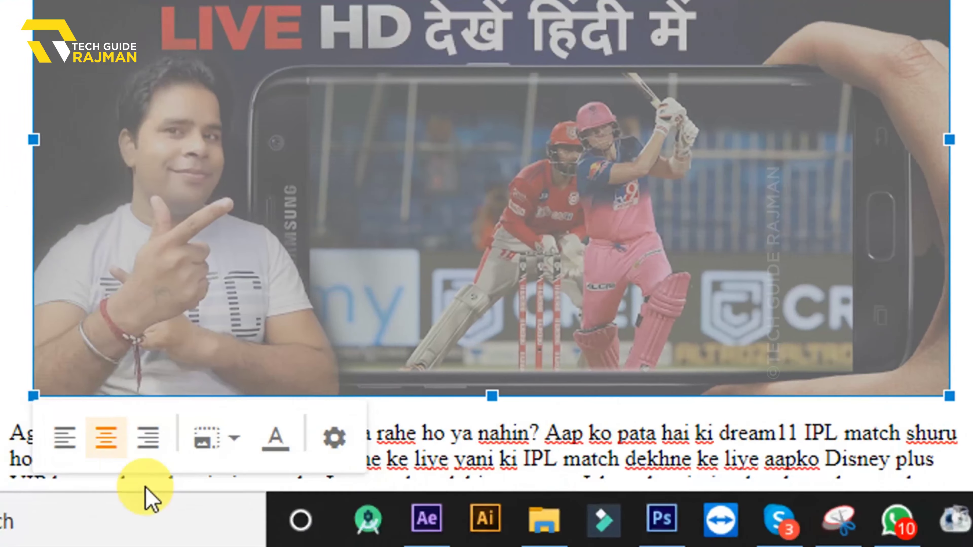
pyautogui.click(262, 495)
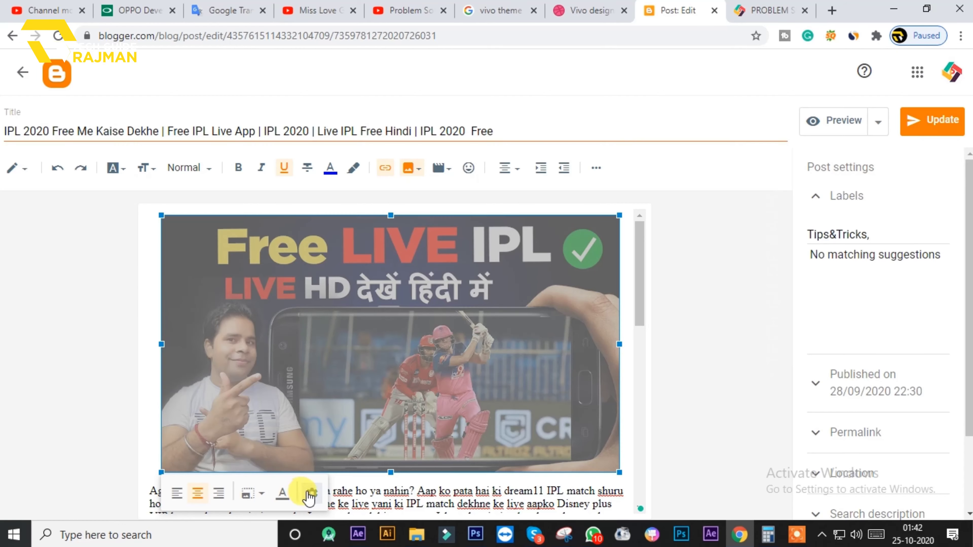
pyautogui.click(684, 362)
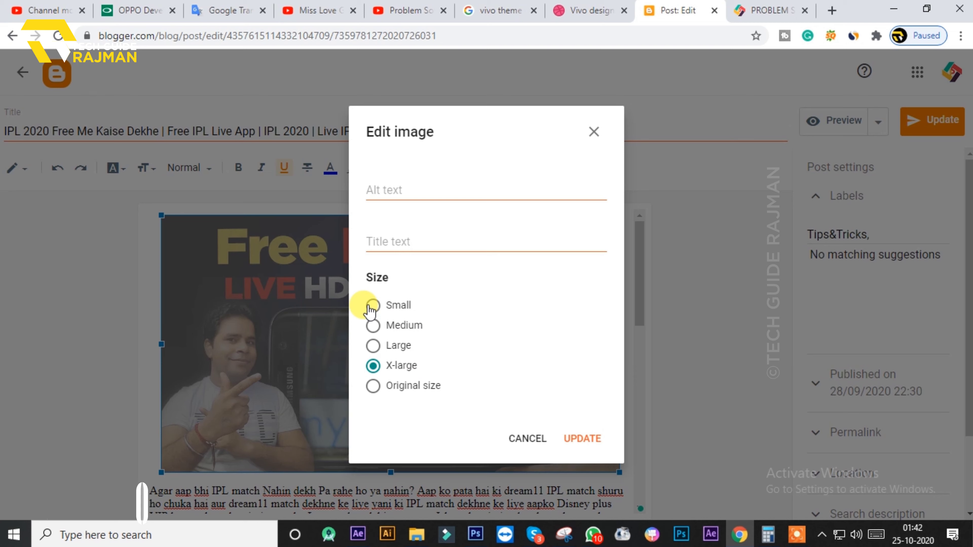
pyautogui.moveTo(373, 276); pyautogui.dragTo(417, 286)
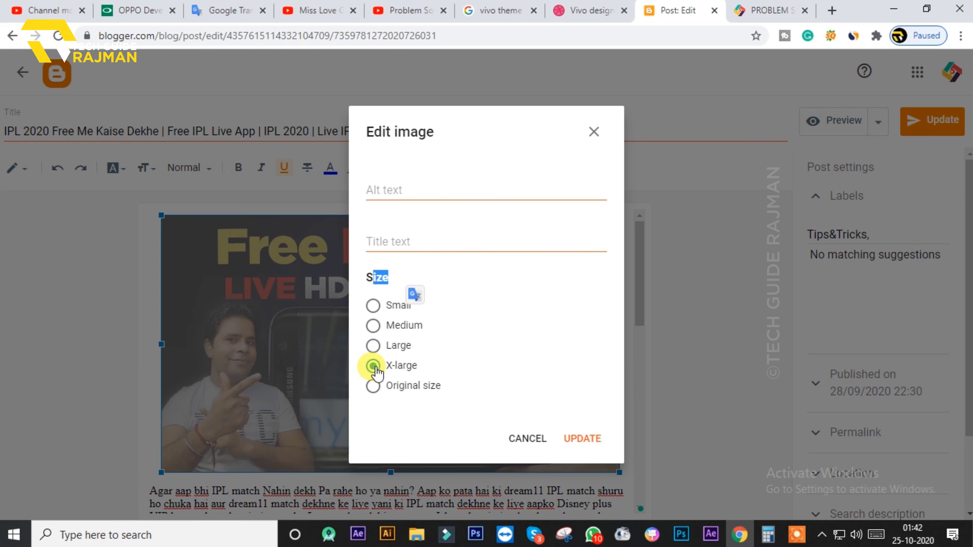
pyautogui.click(384, 326)
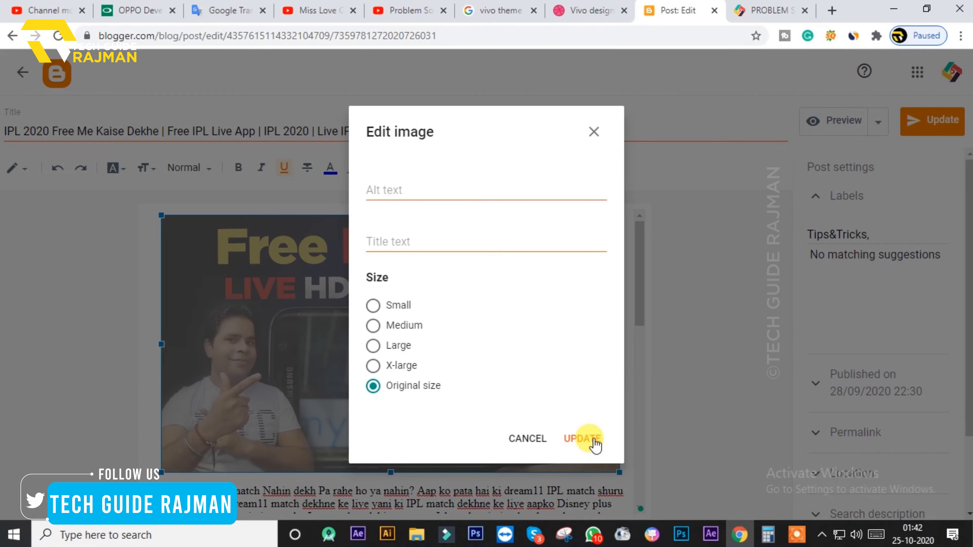
pyautogui.click(919, 456)
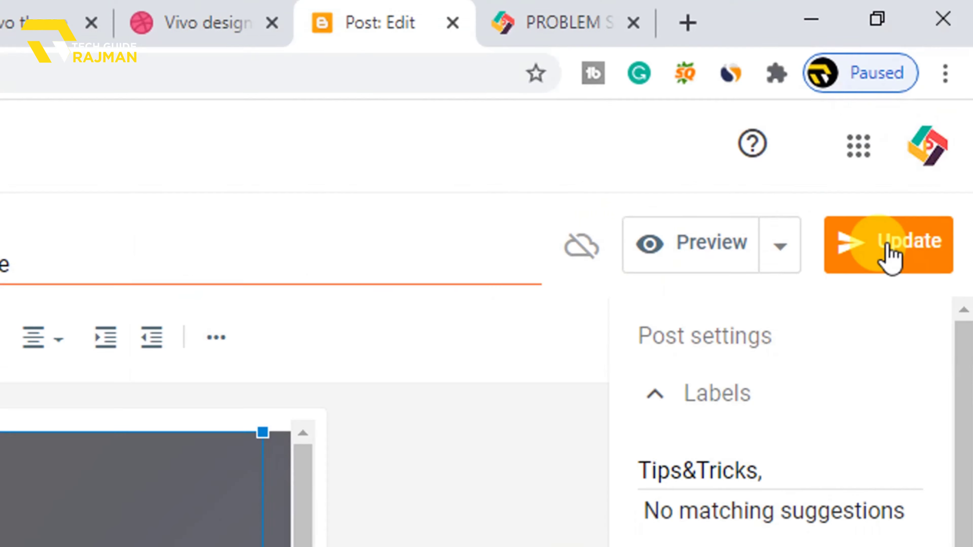
pyautogui.click(888, 247)
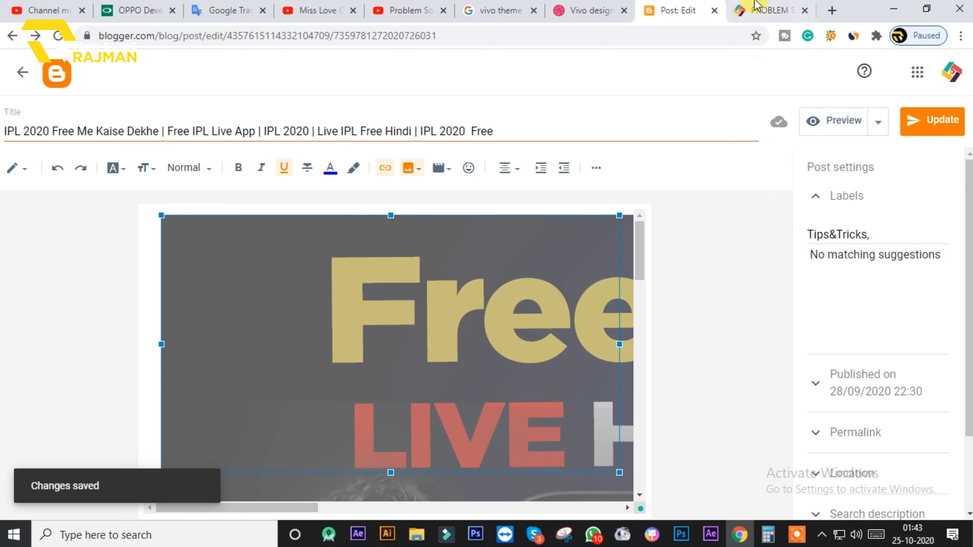
# Step: Check the IPL 2020 post's featured image on the reloaded blog homepage and return to the post editor
pyautogui.click(755, 4)
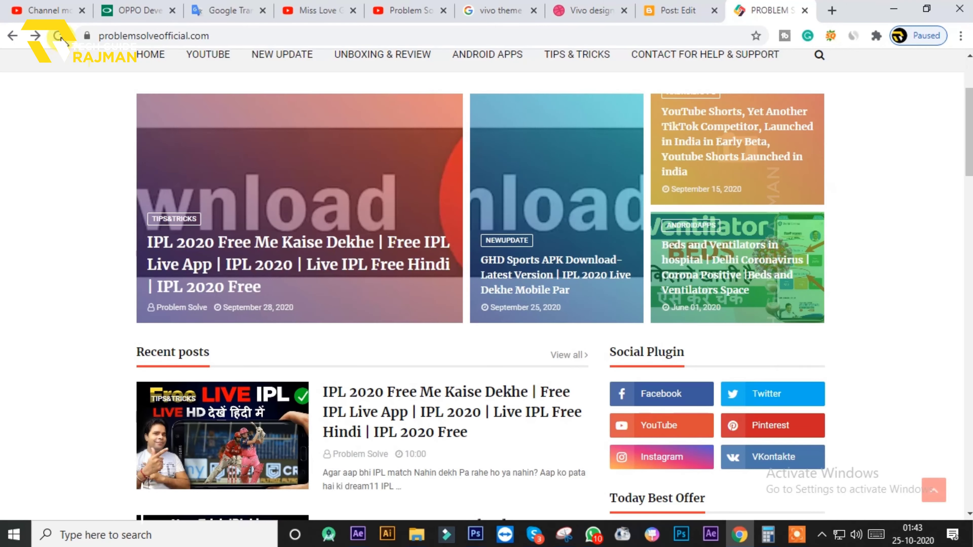
pyautogui.click(255, 246)
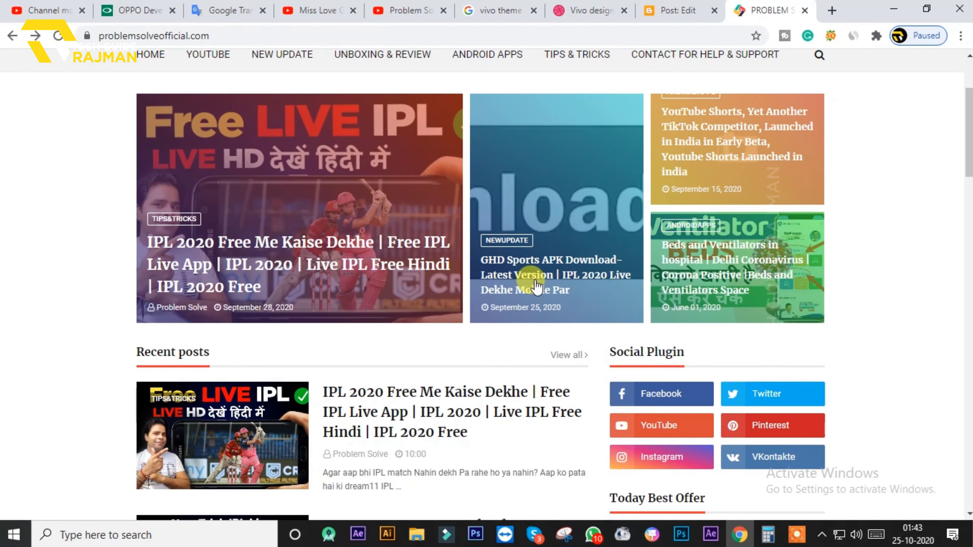
pyautogui.click(678, 10)
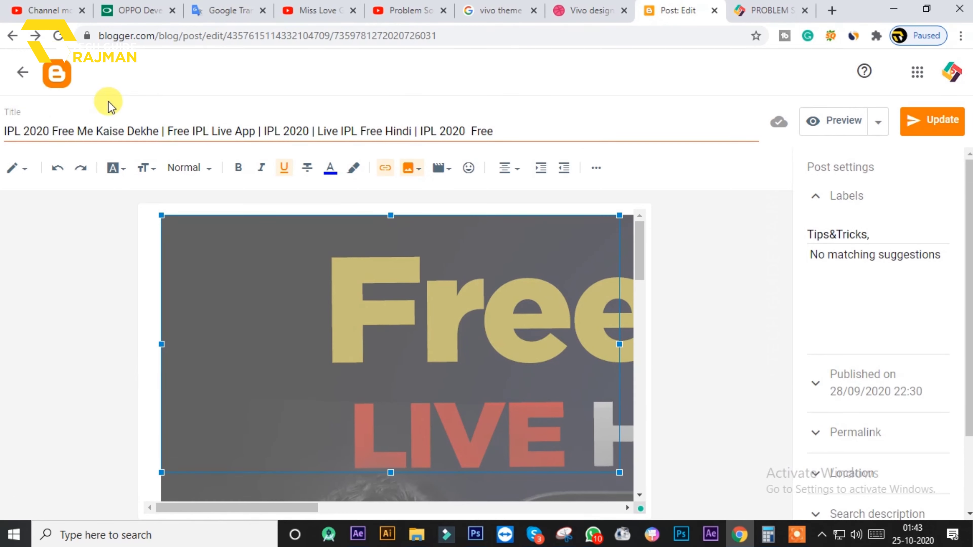
# Step: Open the GHD Sports APK Download post, set its header image to Original size and update the post
pyautogui.click(22, 75)
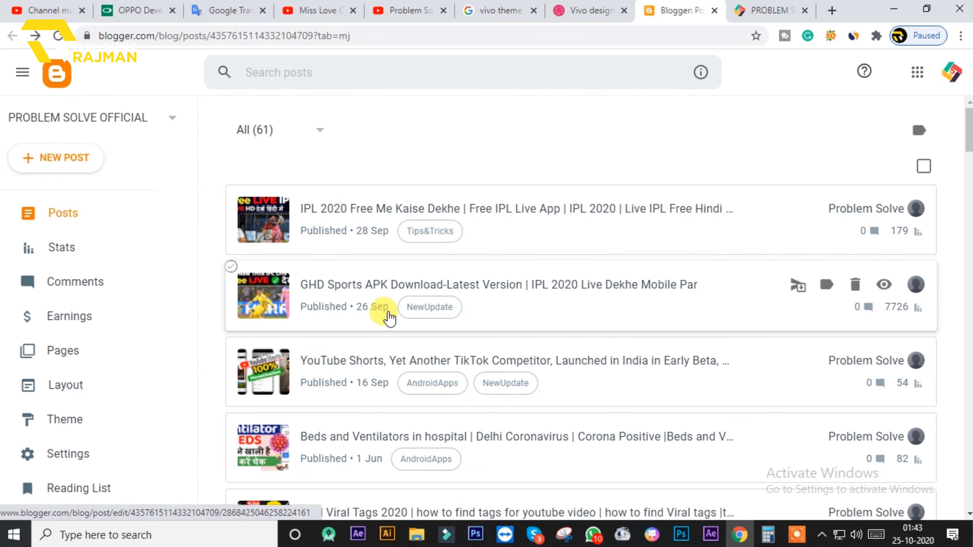
pyautogui.click(523, 288)
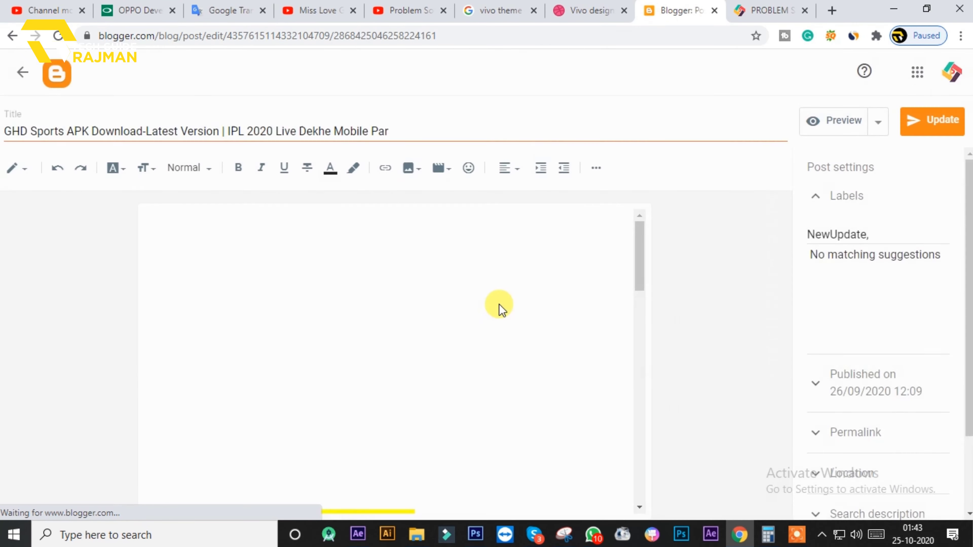
pyautogui.click(440, 312)
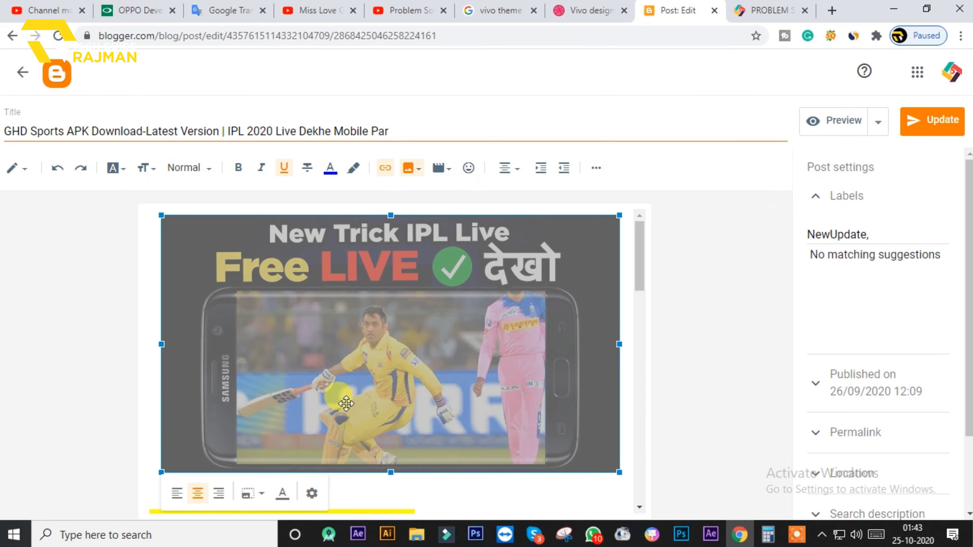
pyautogui.click(313, 494)
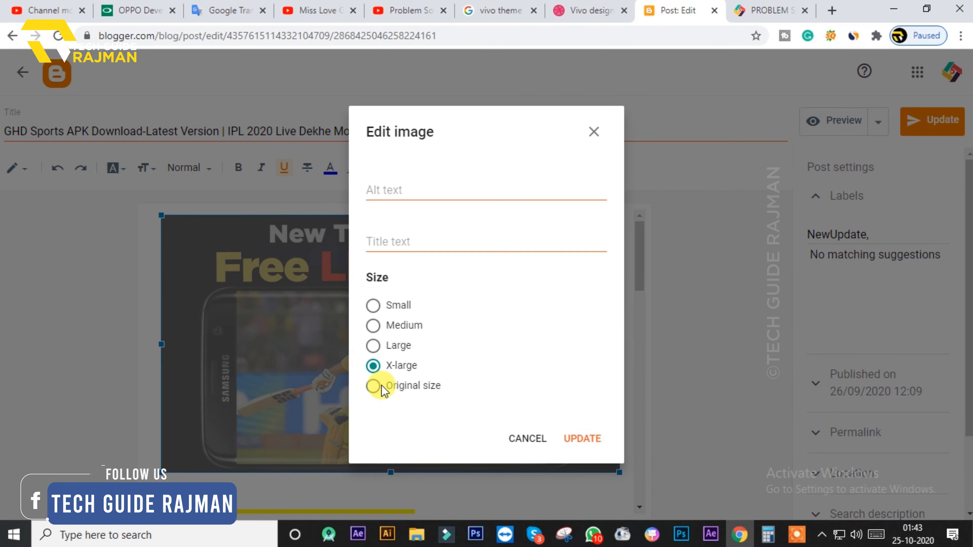
pyautogui.click(373, 386)
pyautogui.click(593, 445)
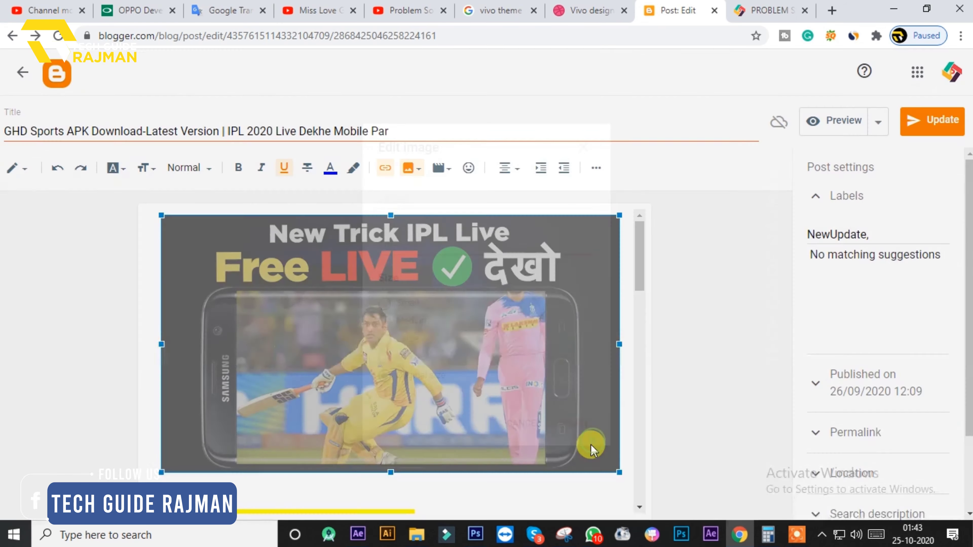
pyautogui.click(940, 122)
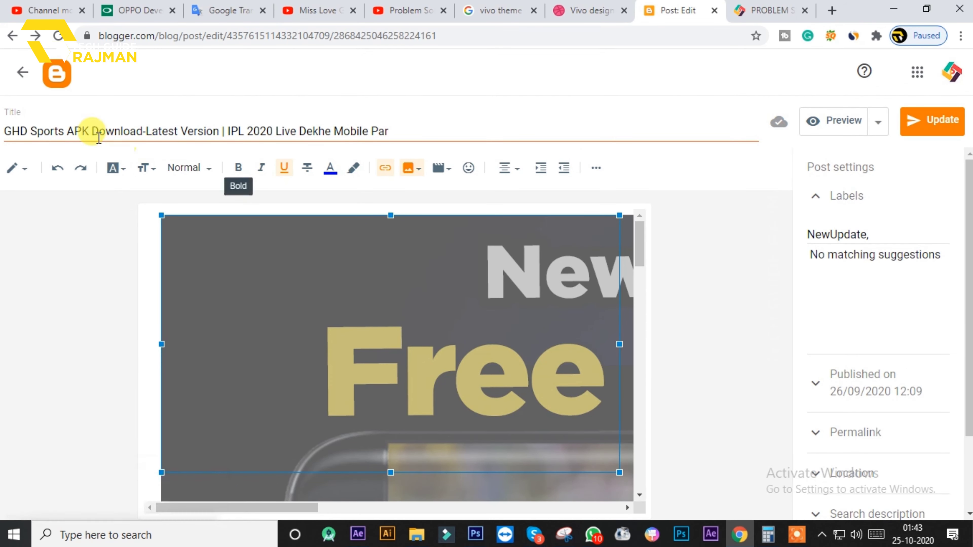
# Step: Open the YouTube Shorts post, set its header image to Original size and update the post
pyautogui.click(23, 73)
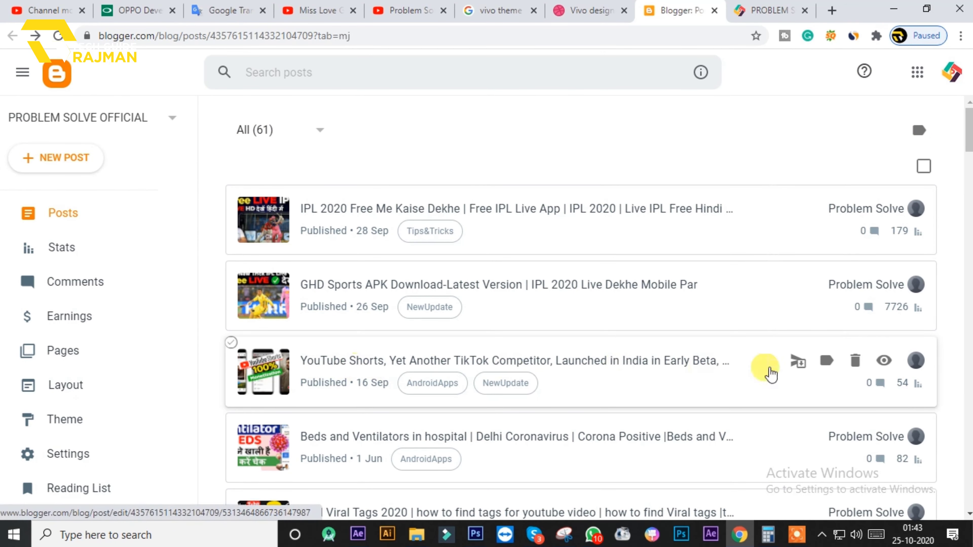
pyautogui.click(583, 362)
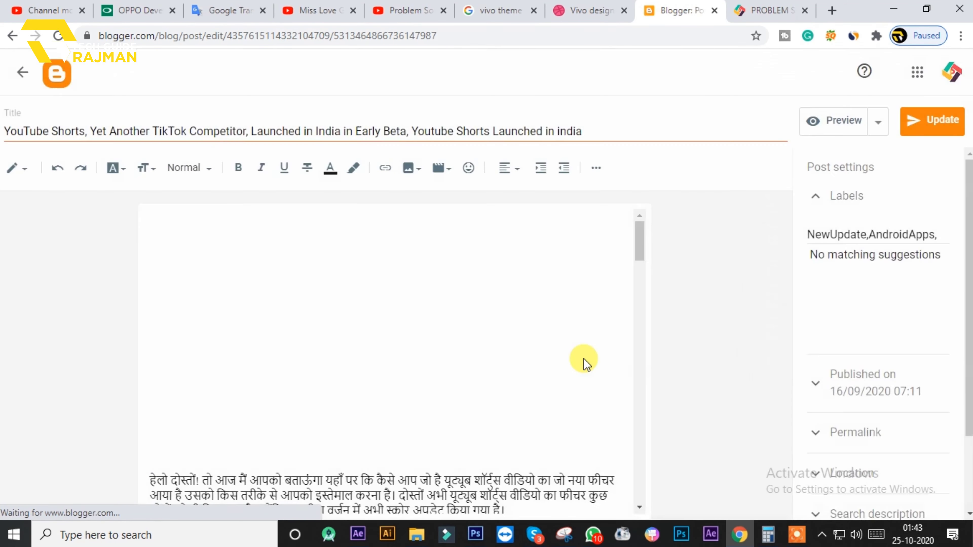
pyautogui.click(491, 276)
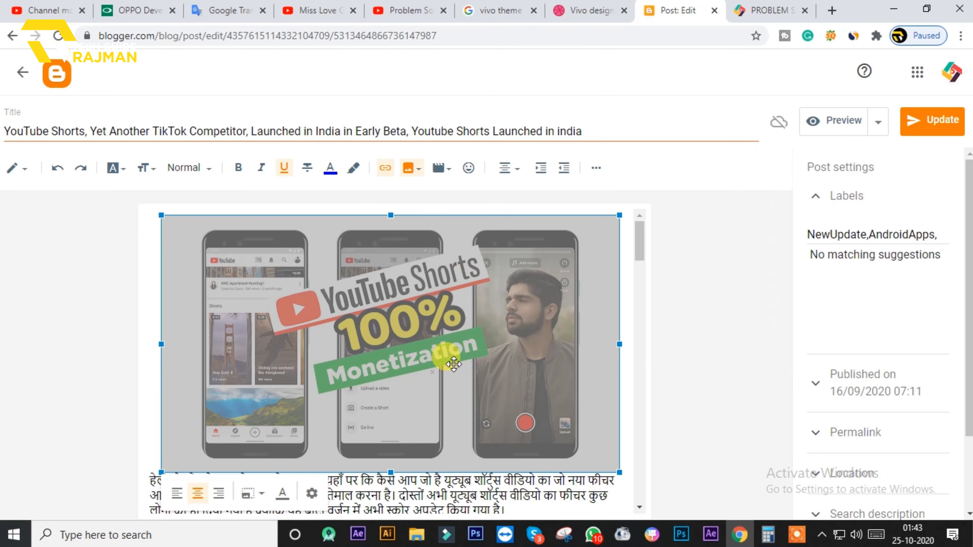
pyautogui.click(311, 494)
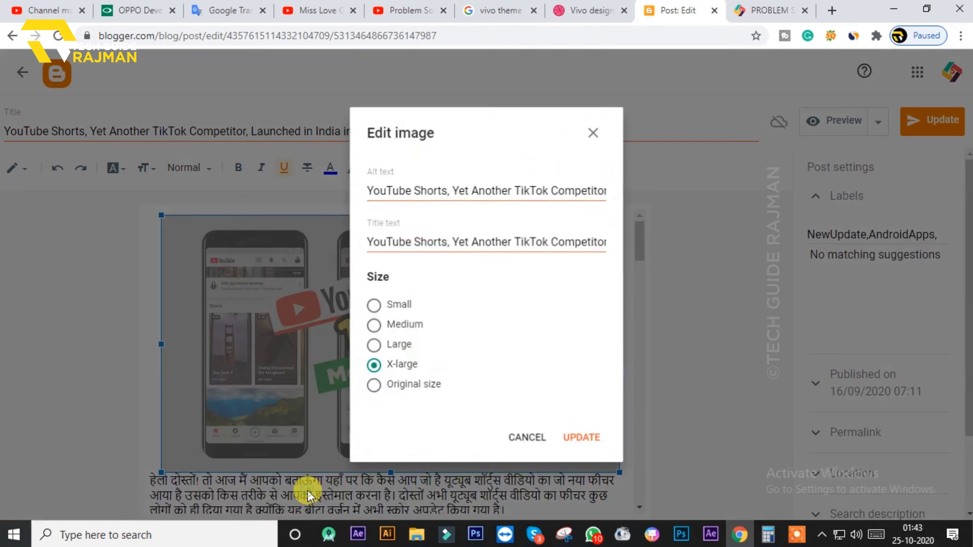
pyautogui.click(379, 387)
pyautogui.click(584, 439)
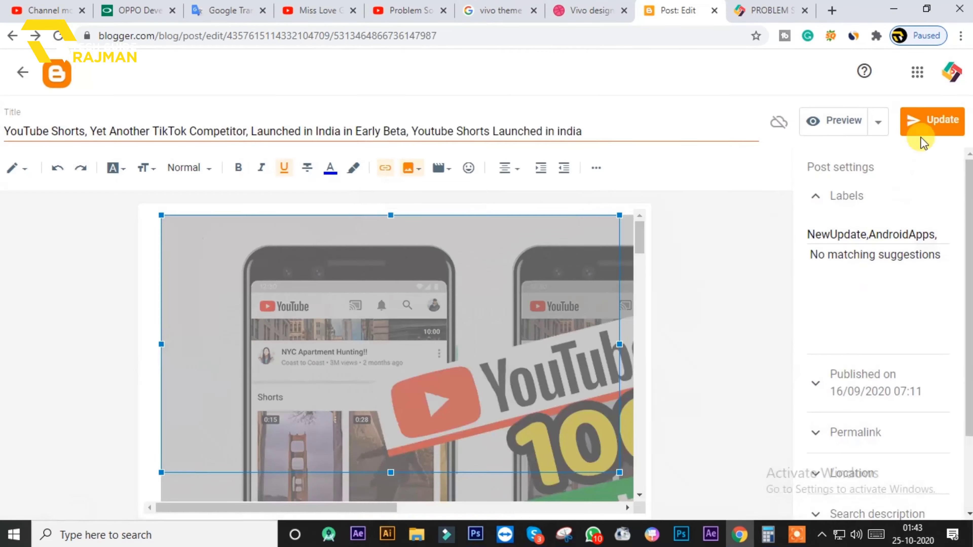
pyautogui.click(919, 127)
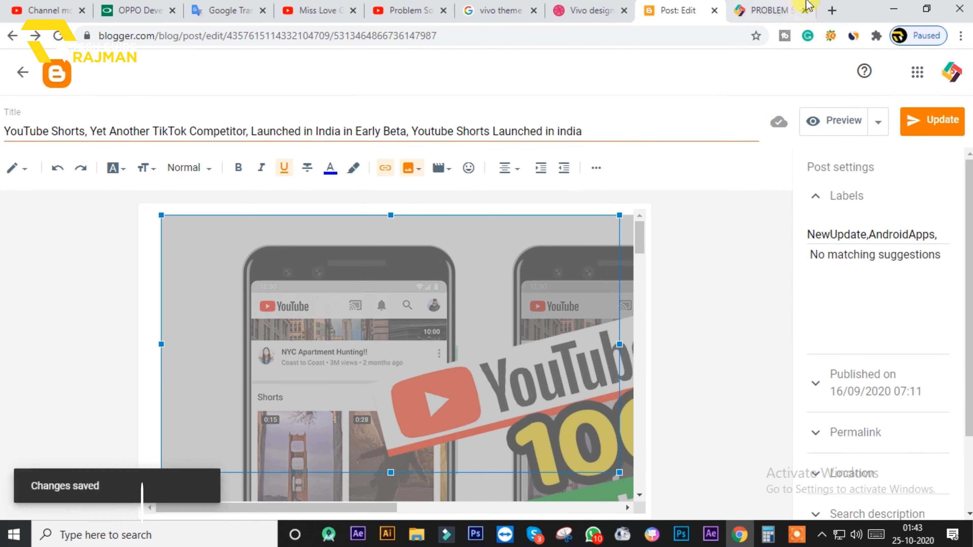
# Step: Check the featured post images on the blog homepage
pyautogui.click(774, 10)
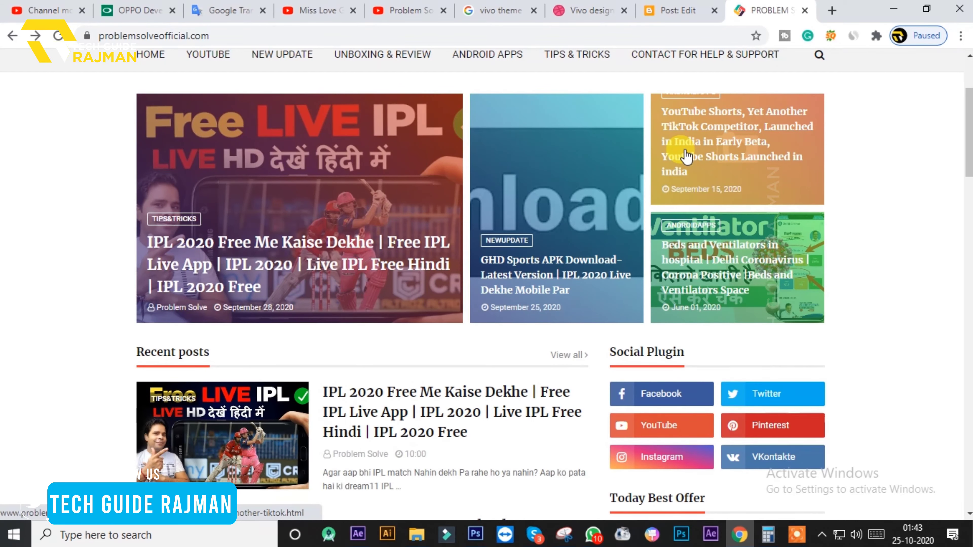
pyautogui.click(219, 292)
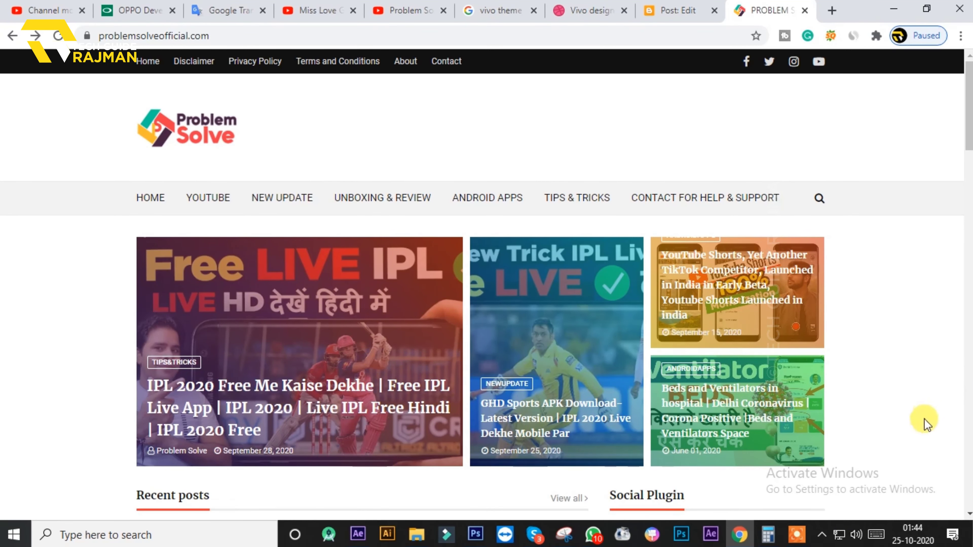
pyautogui.scroll(-3, 881, 345)
pyautogui.scroll(3, 599, 328)
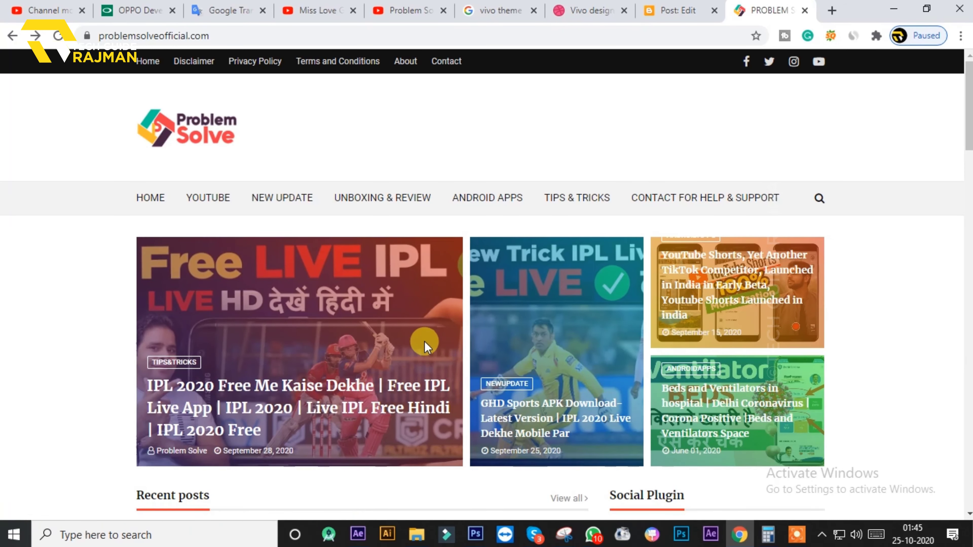
# Step: Return to the Blogger posts list and look through the older published posts
pyautogui.hotkey('ctrl', 'shift', 'Tab')
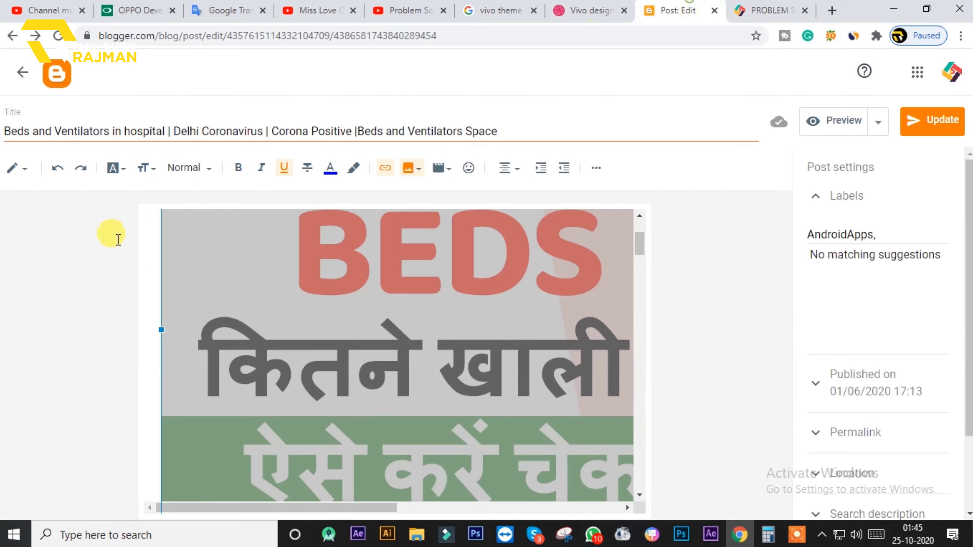
pyautogui.click(20, 75)
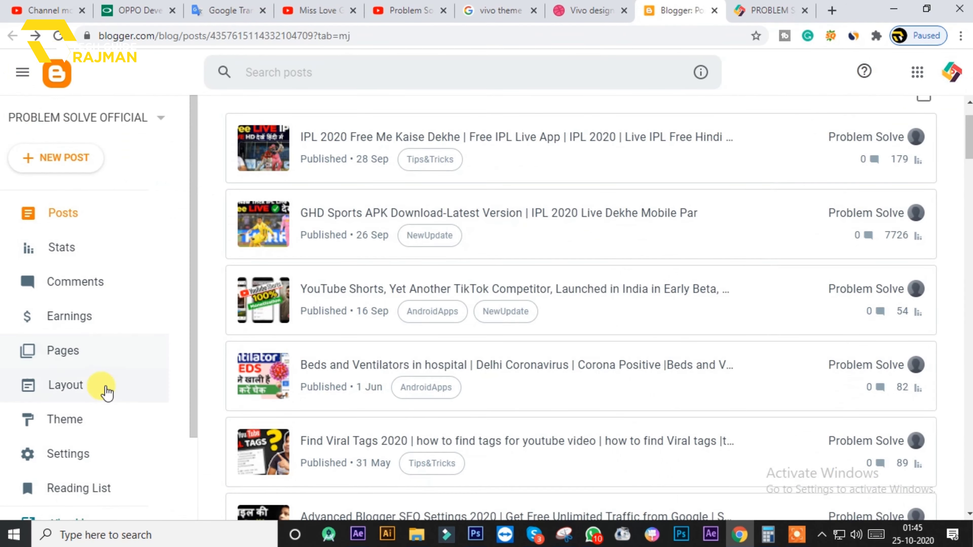
pyautogui.scroll(-3, 107, 391)
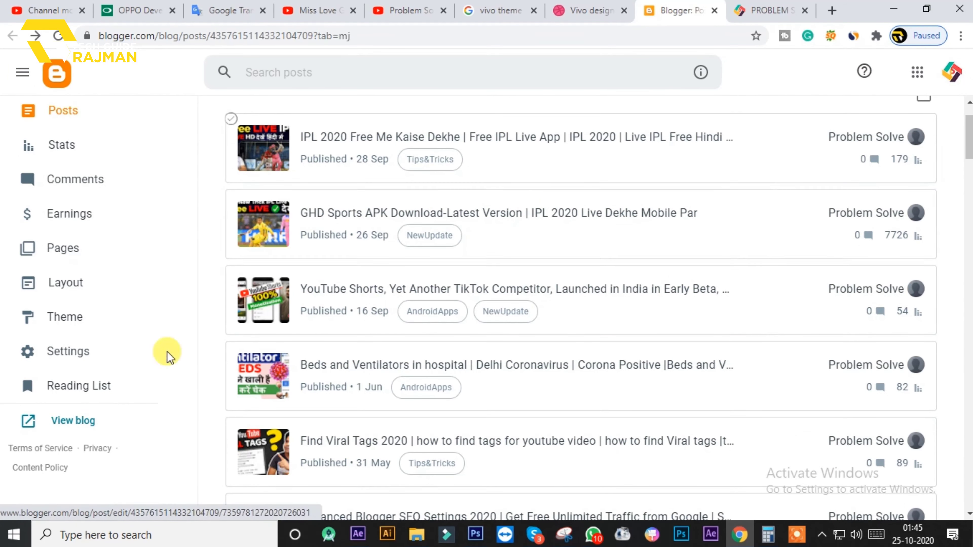
pyautogui.scroll(2, 590, 426)
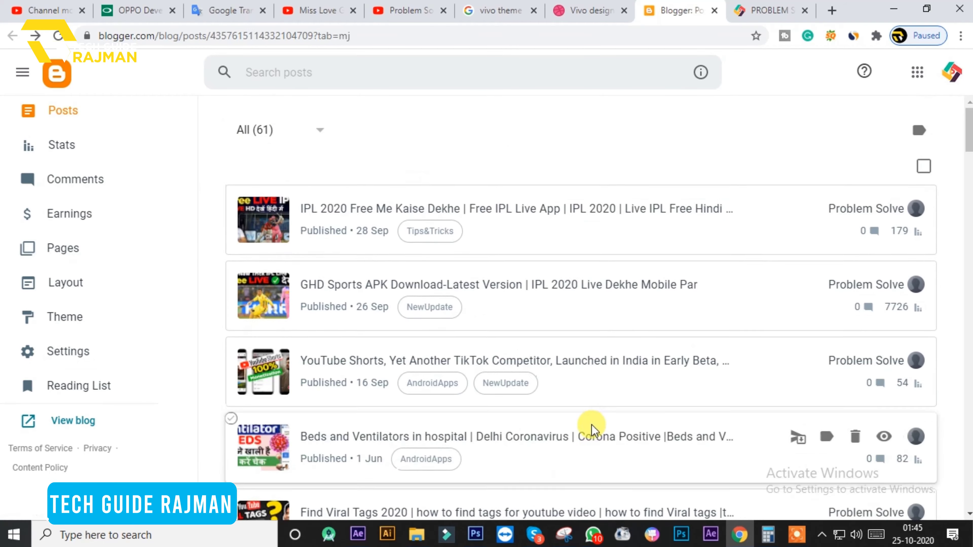
pyautogui.scroll(-4, 586, 428)
pyautogui.scroll(2, 447, 374)
pyautogui.scroll(-11, 447, 413)
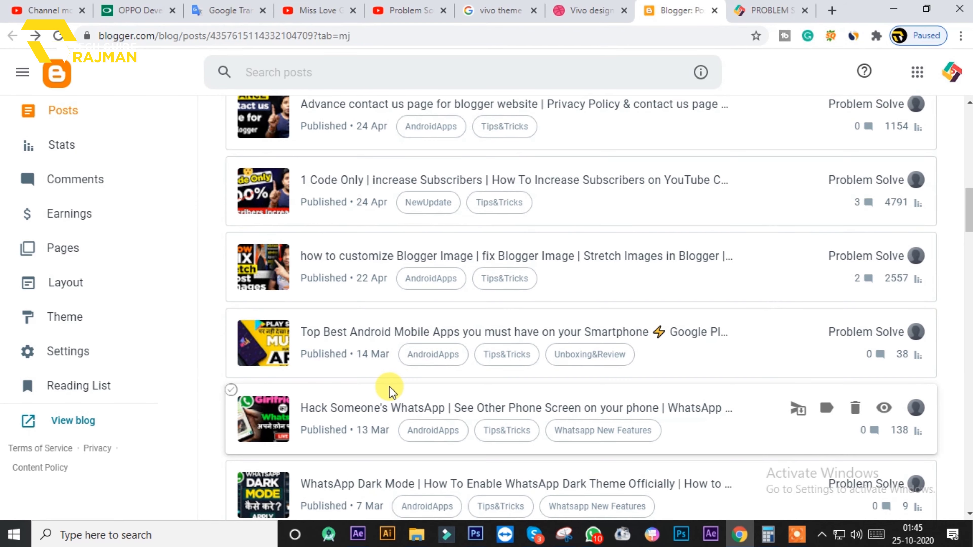
pyautogui.scroll(5, 390, 392)
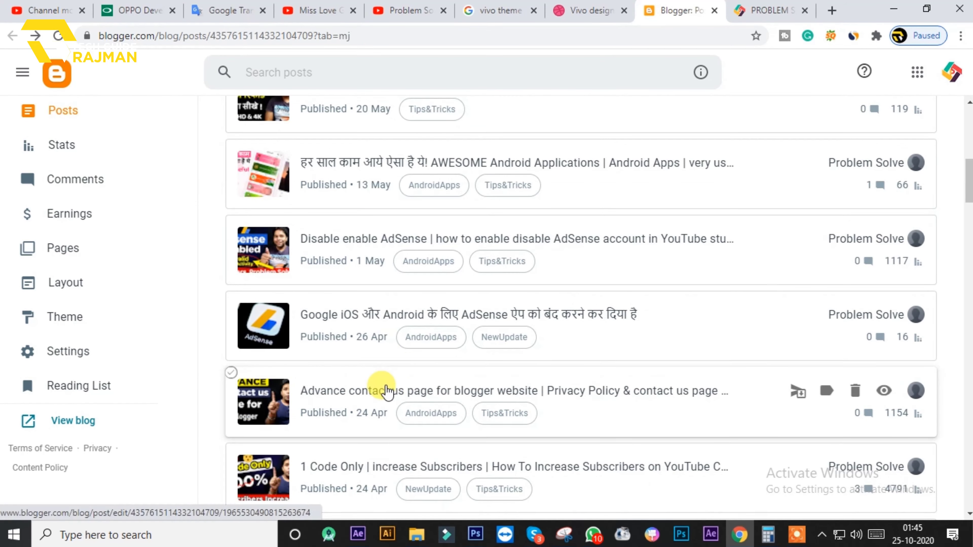